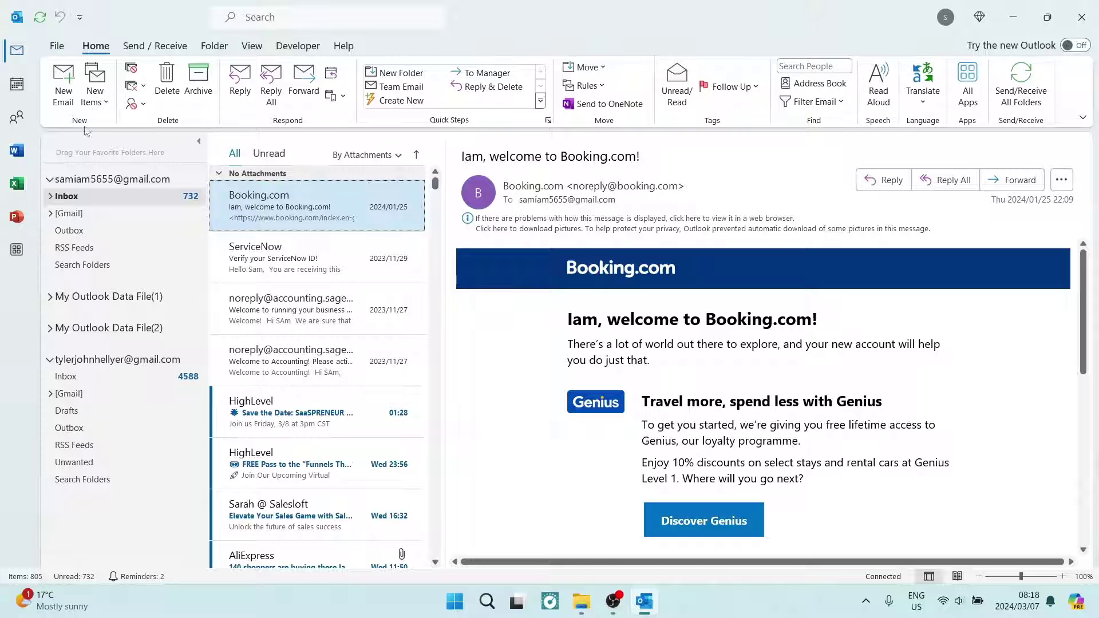
Switch from mail to the calendars and open the first account's calendar with the drinks meeting.
click(17, 84)
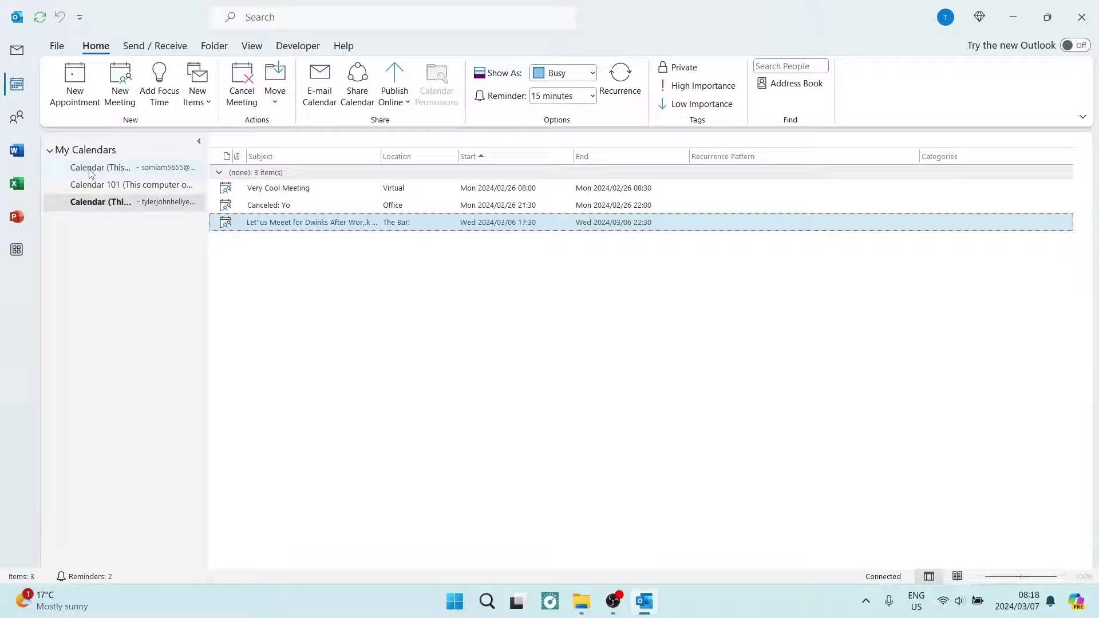
click(99, 170)
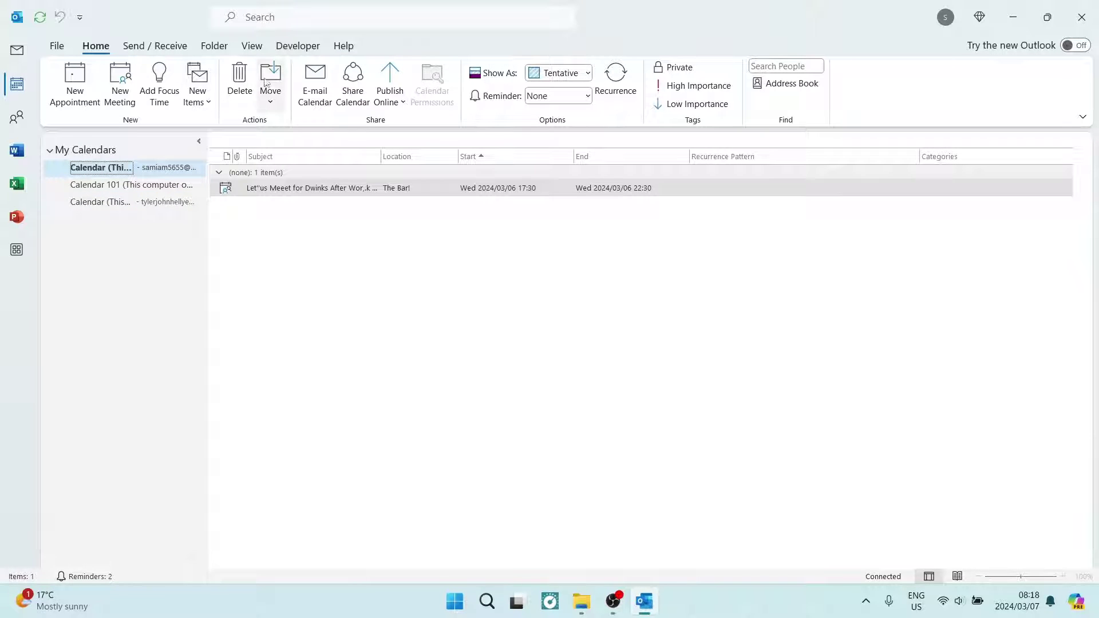
Choose Copy to Folder from the Move menu to open the Copy Items dialog.
click(270, 99)
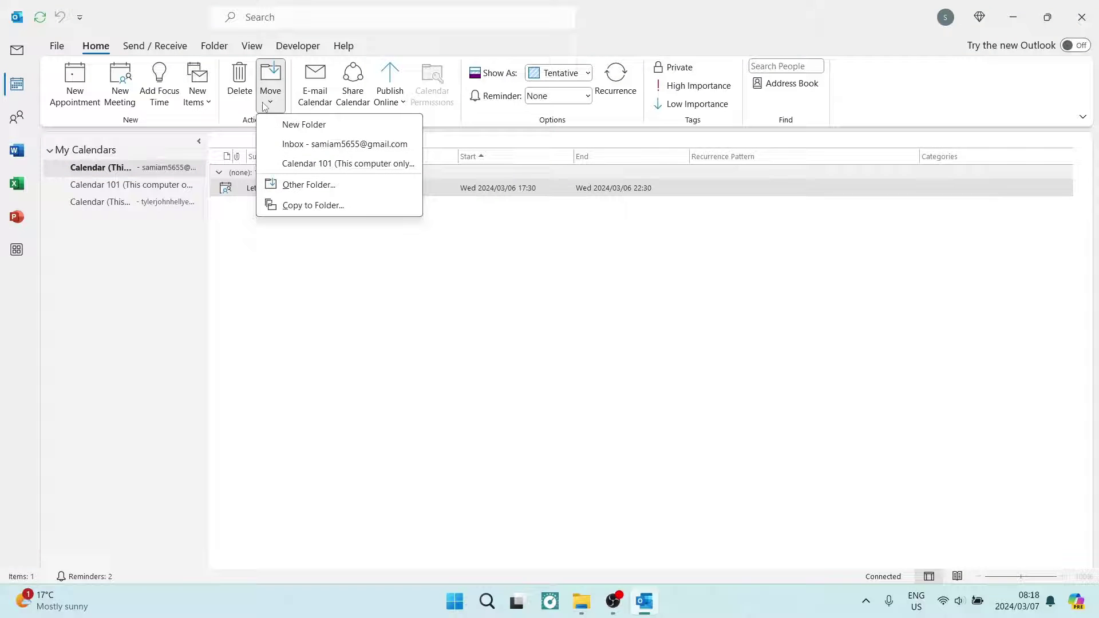
click(314, 206)
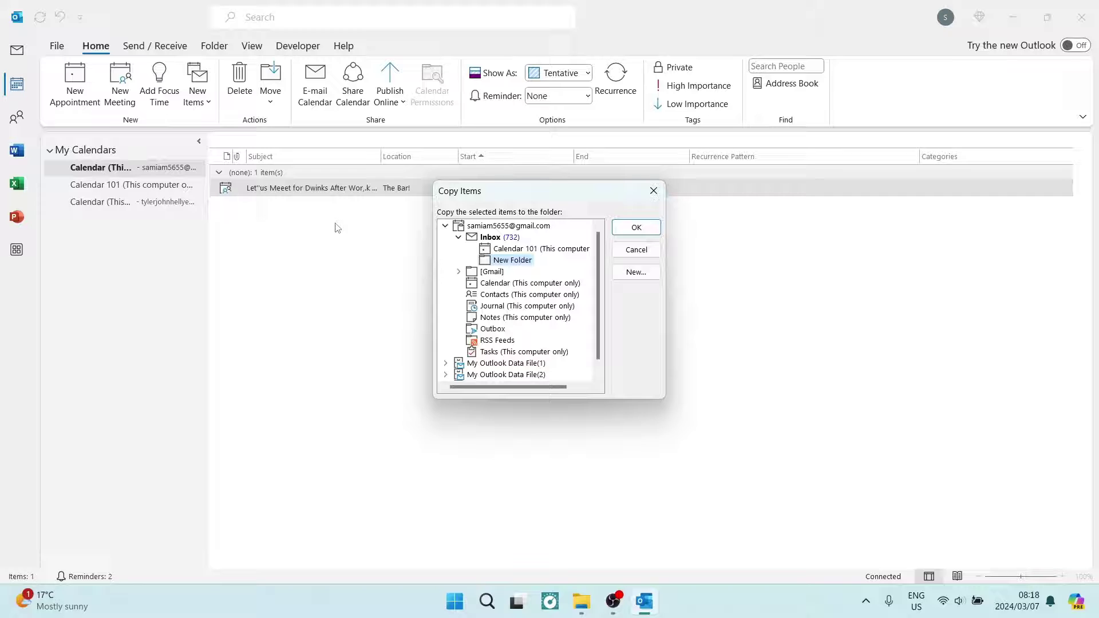
Copy the after-work drinks meeting to Calendar 101, then bring up View's Change View options.
click(507, 249)
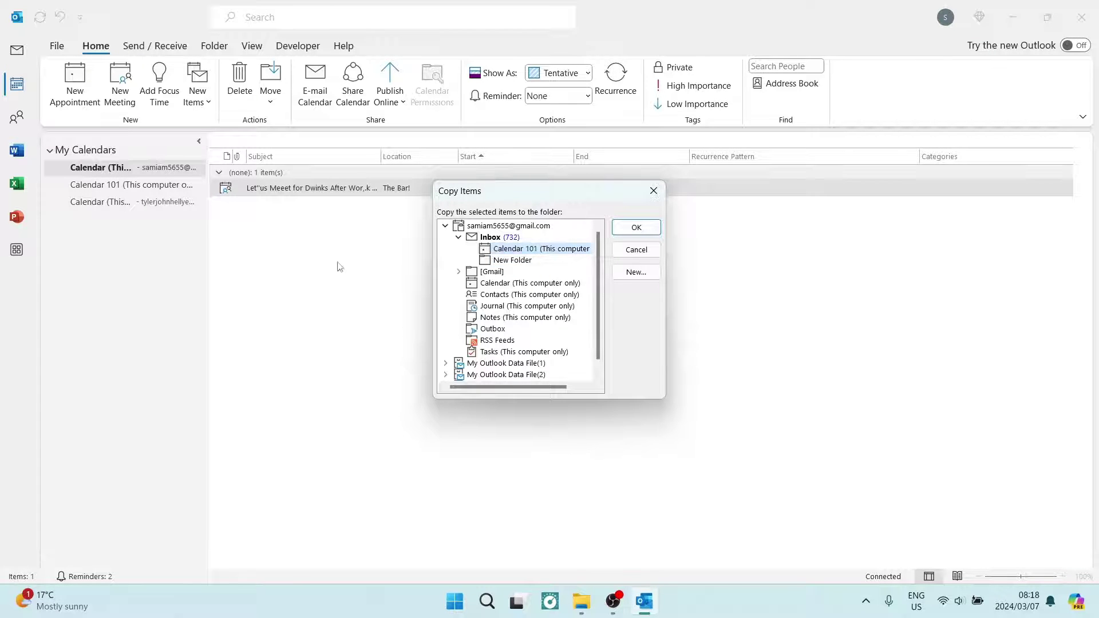
click(633, 229)
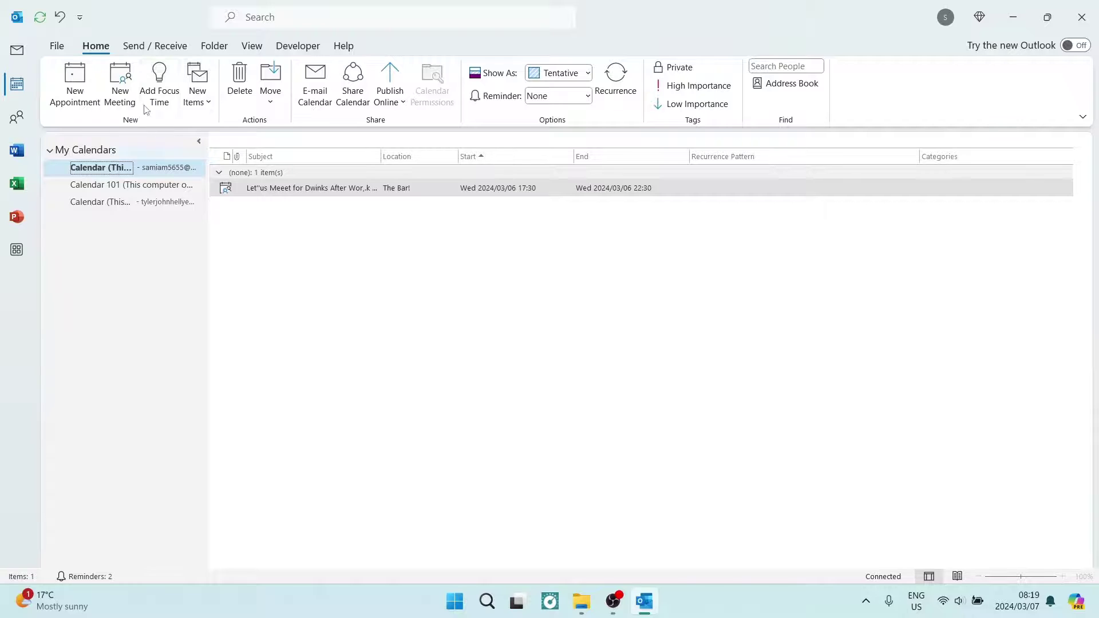
click(251, 48)
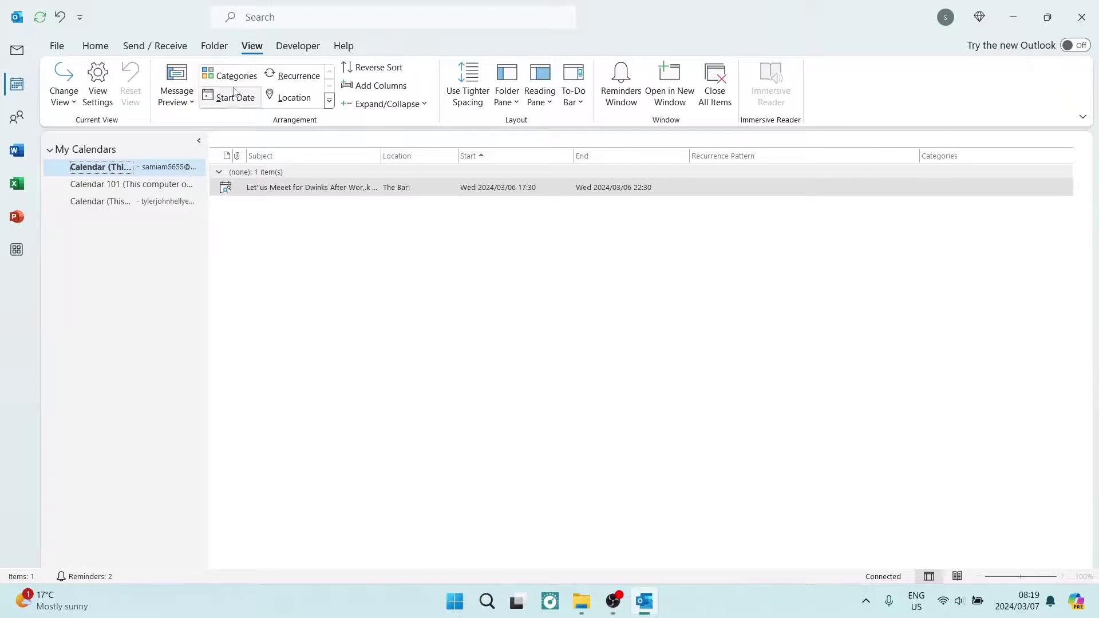
click(64, 96)
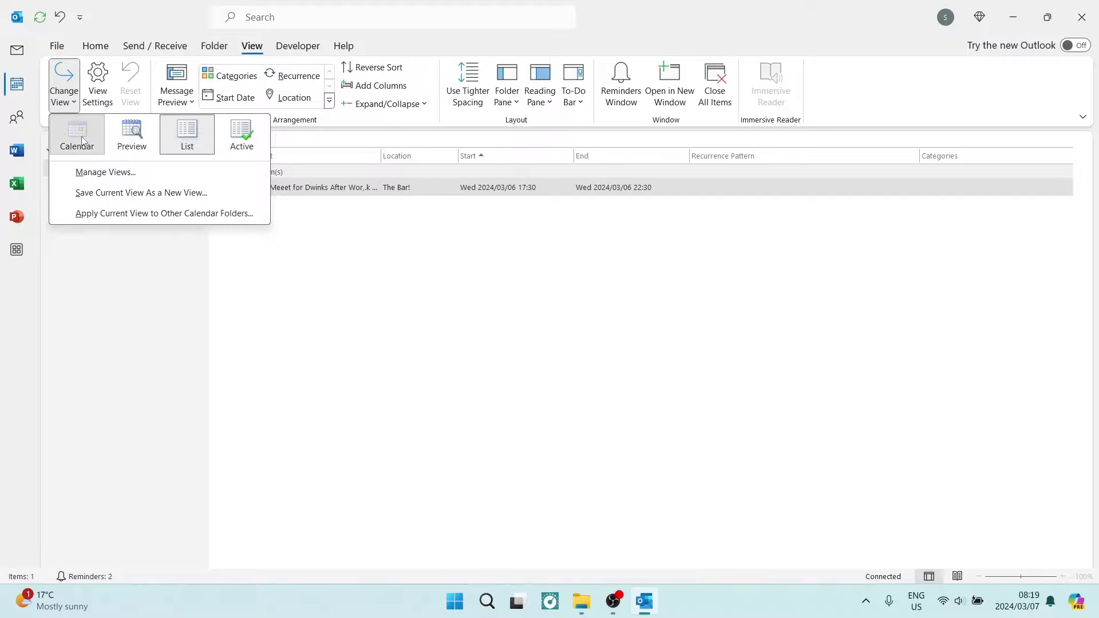
Switch to the Calendar month grid and show the second account's calendar beside the first.
click(76, 134)
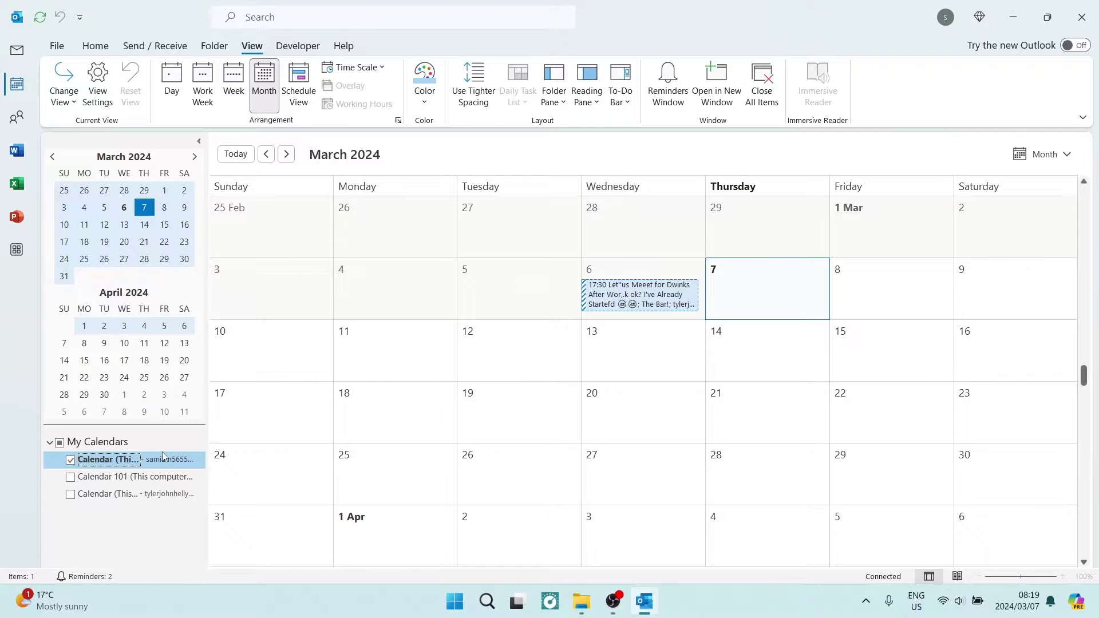
click(71, 494)
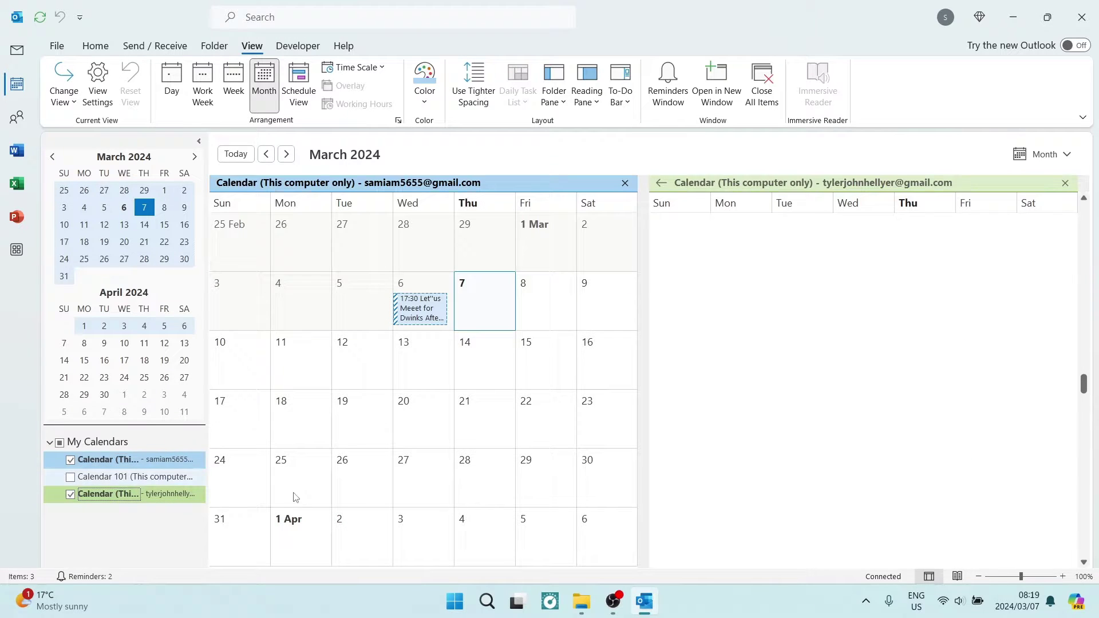